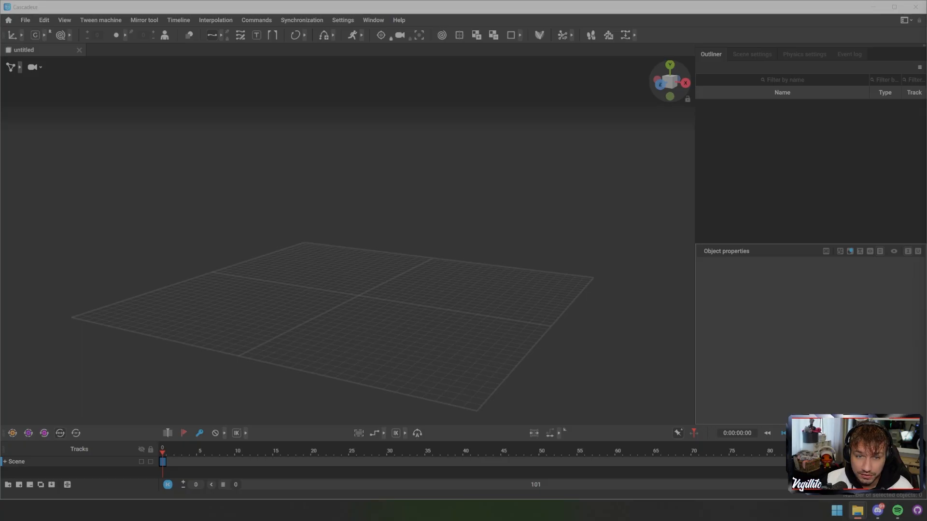
Import the Ch44_nonPBR character model into the empty scene and bring it into frontal view
drag(525, 127, 488, 166)
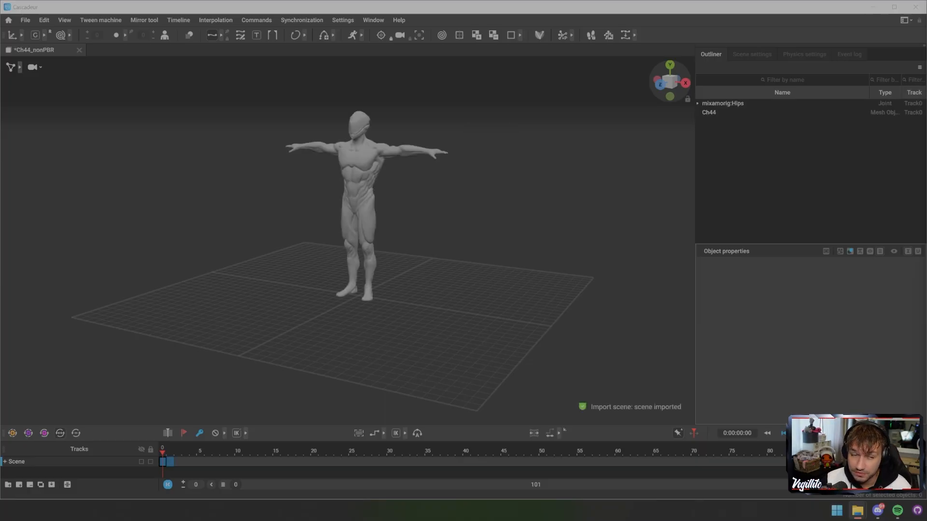
alt+drag(358, 217, 435, 213)
scroll(434, 212, up, 4)
alt+middle_drag(435, 212, 434, 277)
alt+drag(434, 277, 415, 277)
scroll(347, 241, down, 4)
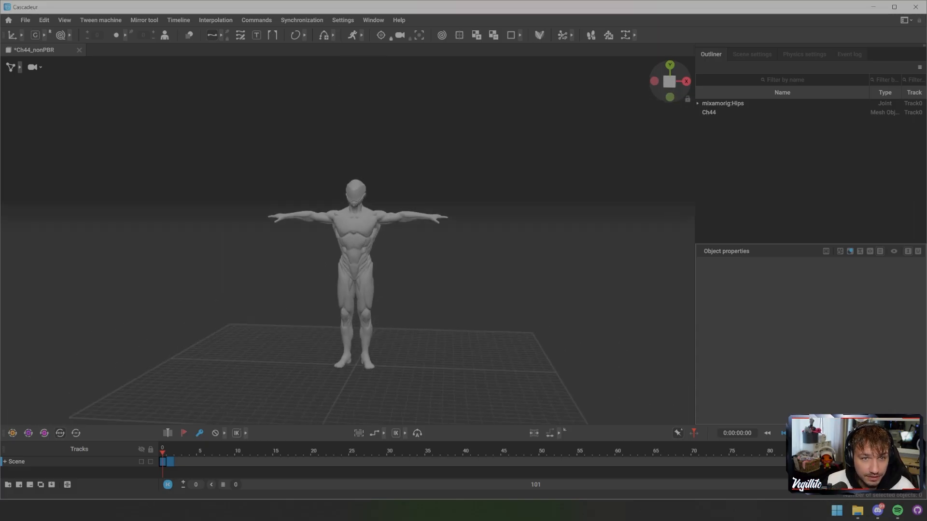
Switch the viewport to AutoPosing mode and turn on rigging mode for the character
key(u)
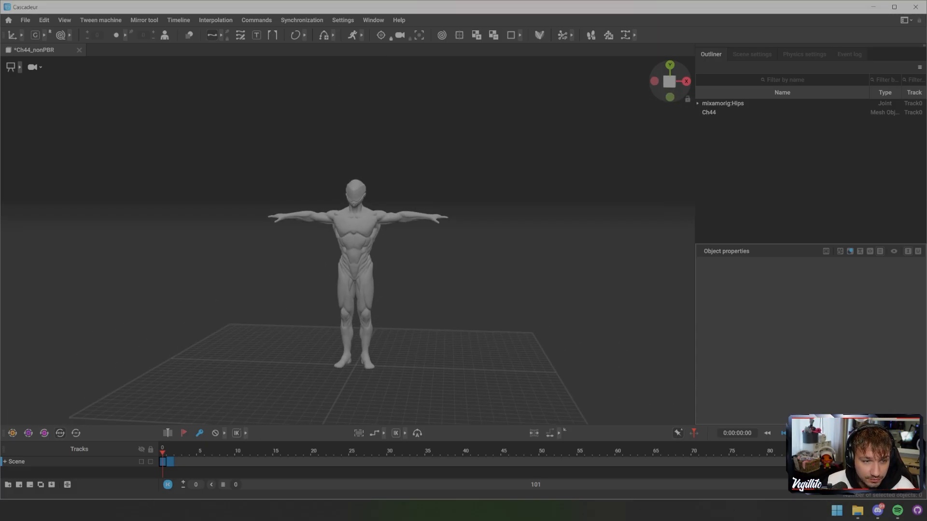
click(19, 67)
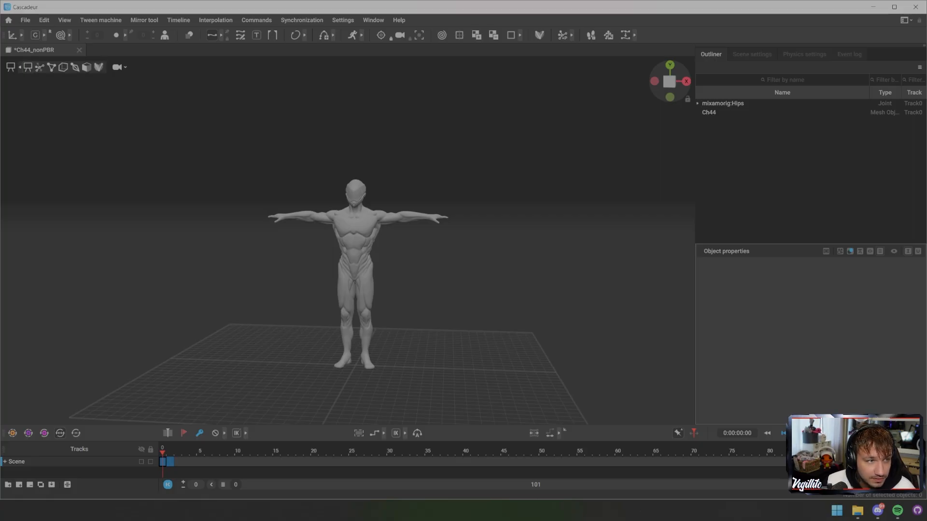
click(39, 67)
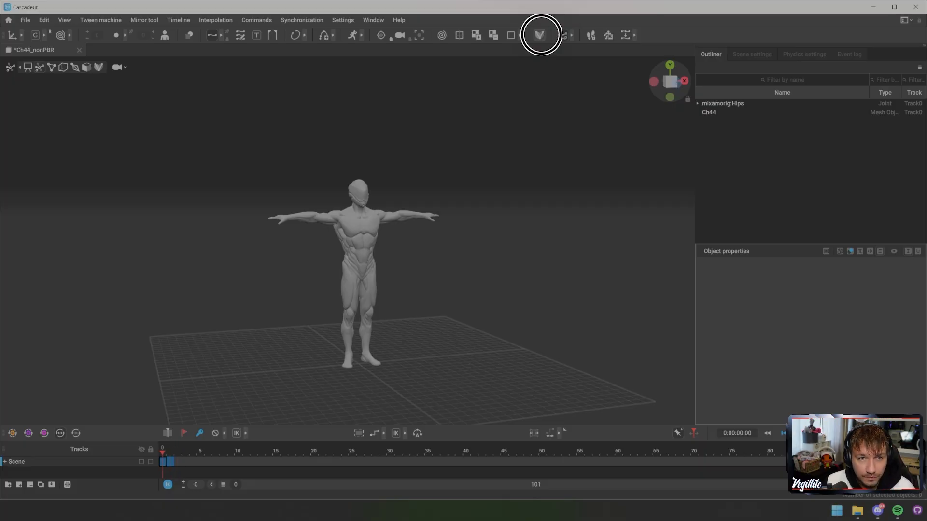
click(539, 34)
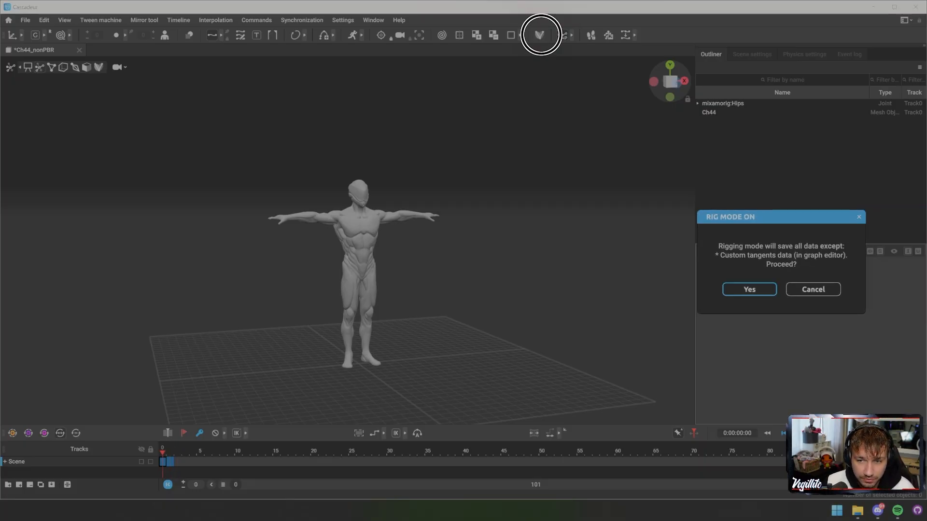
click(749, 289)
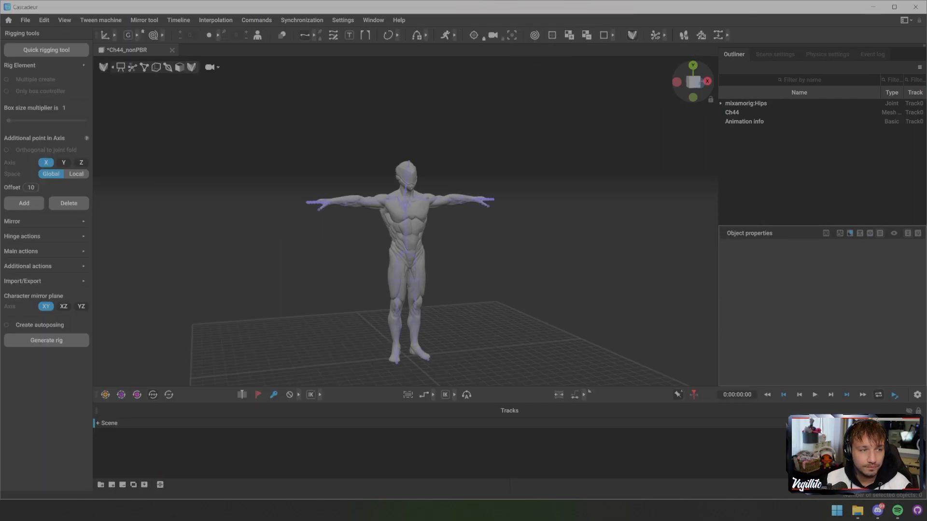
Use the Quick Rigging Tool to check the joint assignments and add rig elements to the mixamorig skeleton
click(46, 50)
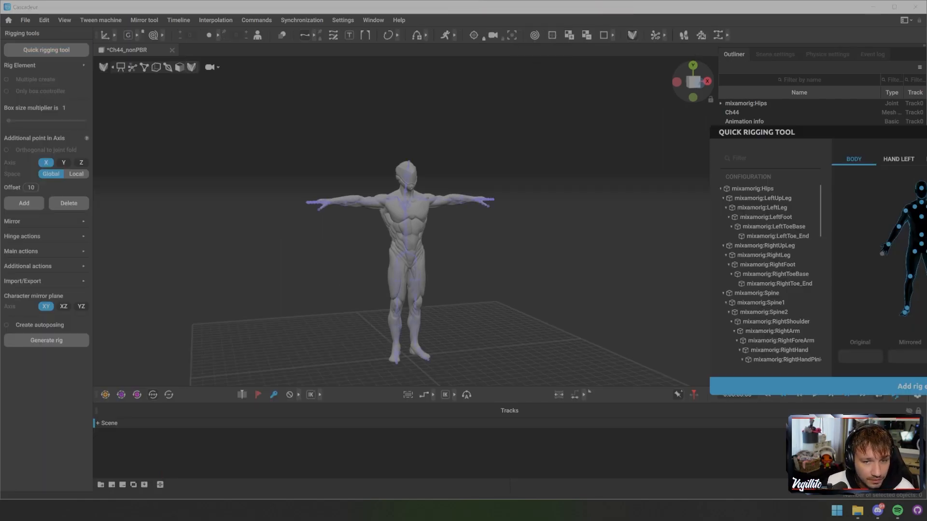
click(899, 160)
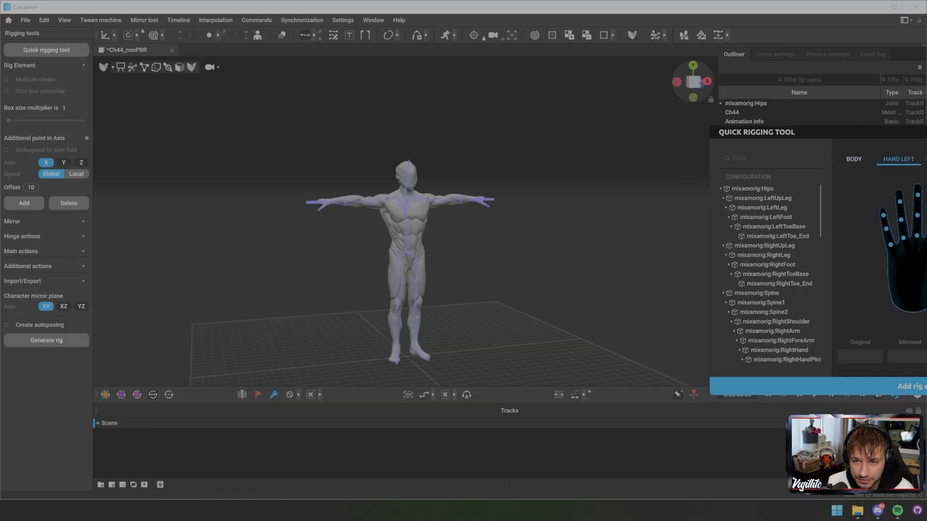
click(924, 159)
click(926, 159)
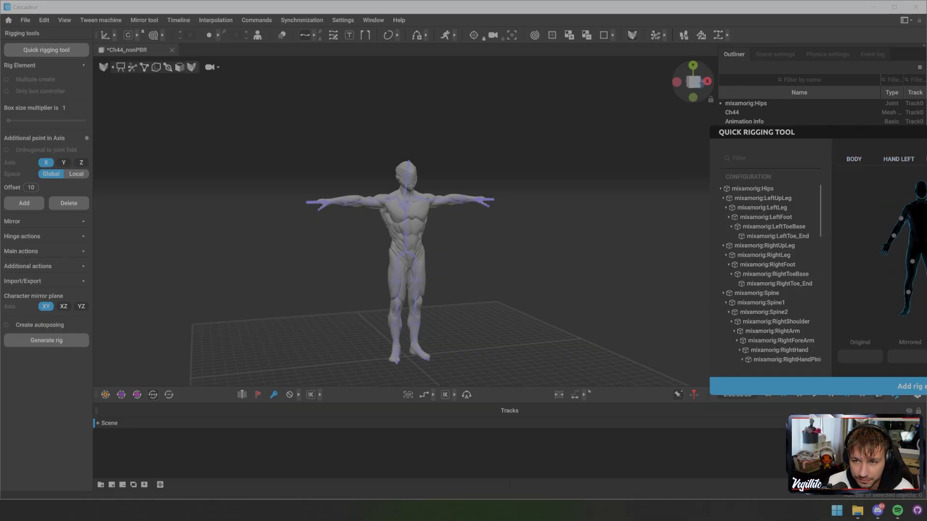
click(926, 160)
click(899, 159)
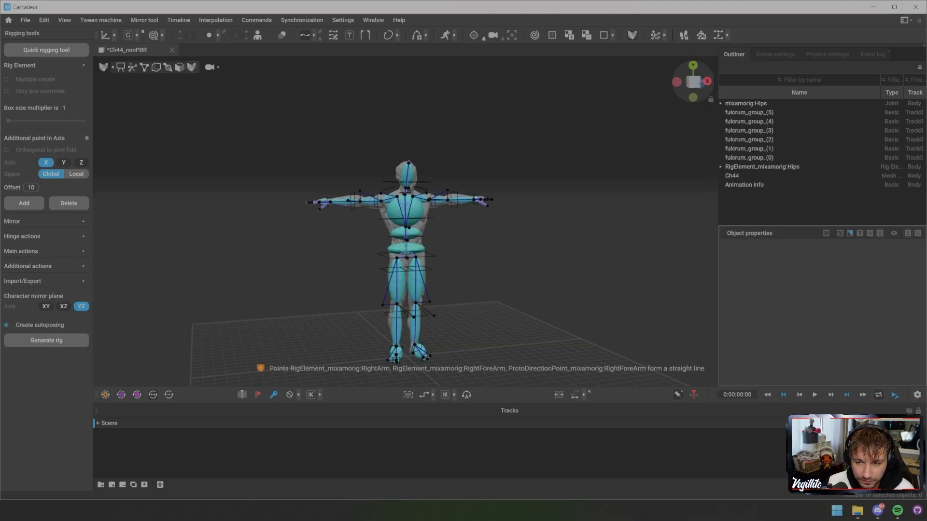
Generate the character's rig with autoposing and the YZ mirror plane, returning to animation mode
alt+drag(406, 256, 464, 256)
alt+middle_drag(405, 256, 449, 234)
alt+drag(449, 234, 437, 234)
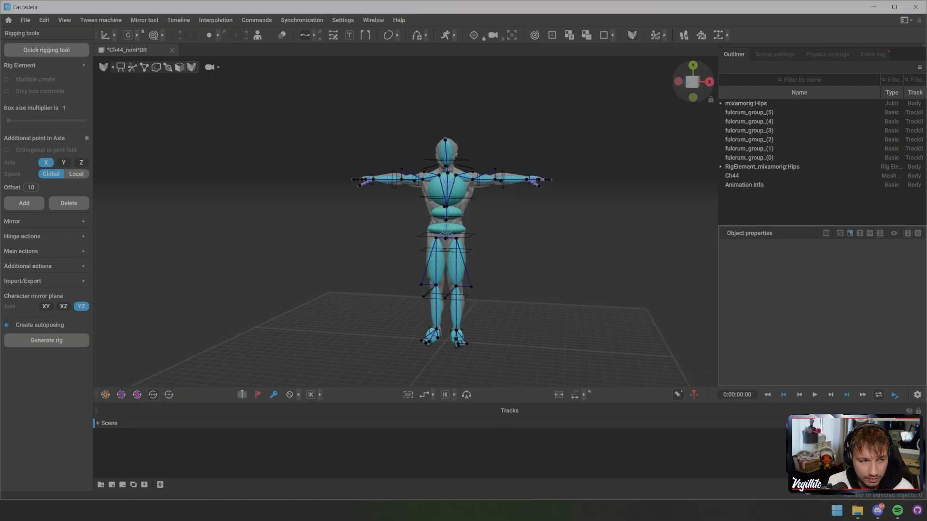
scroll(421, 265, up, 4)
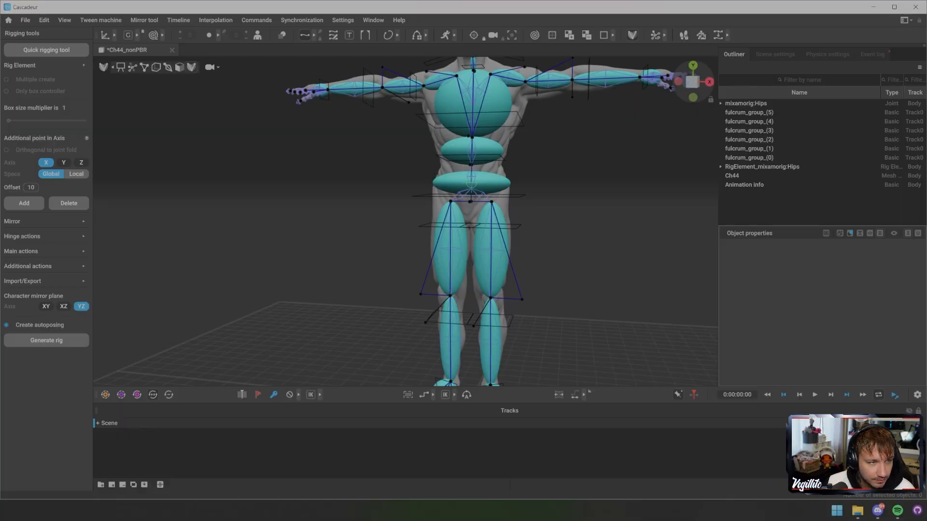
alt+drag(421, 265, 449, 263)
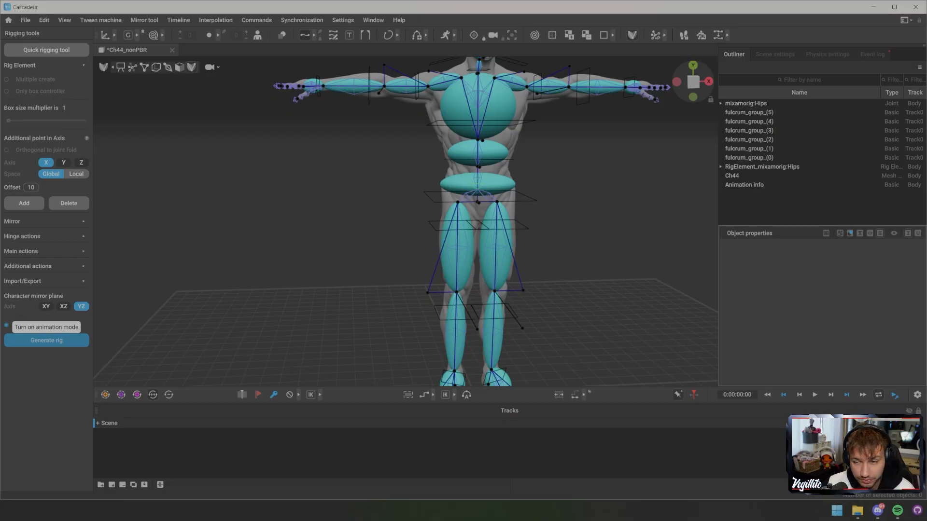
click(46, 340)
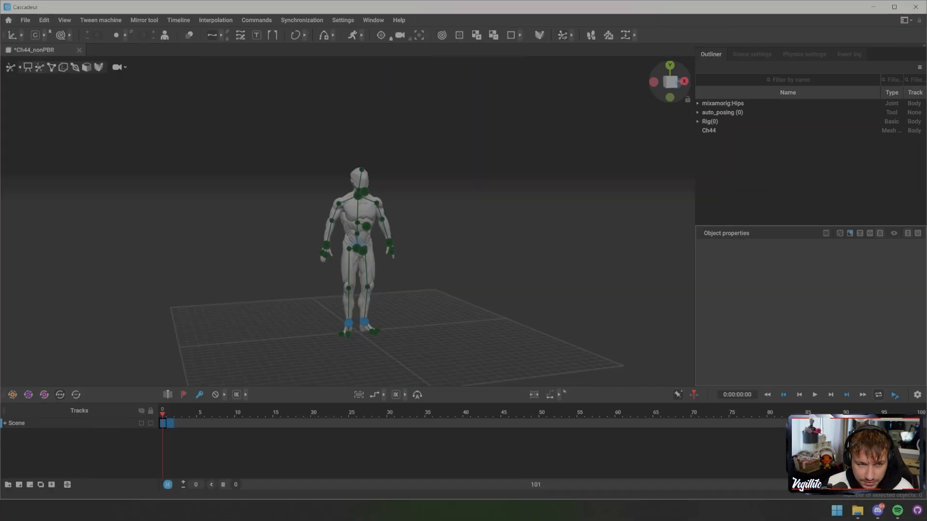
Delete the T-pose key at frame 1 and return to frame 0
scroll(367, 251, up, 4)
alt+drag(396, 261, 365, 261)
alt+middle_drag(364, 261, 370, 212)
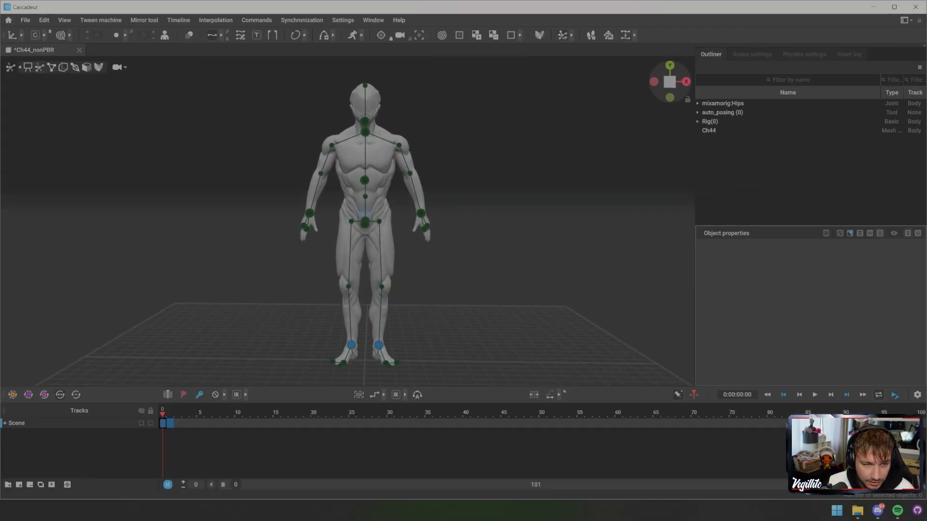
click(170, 423)
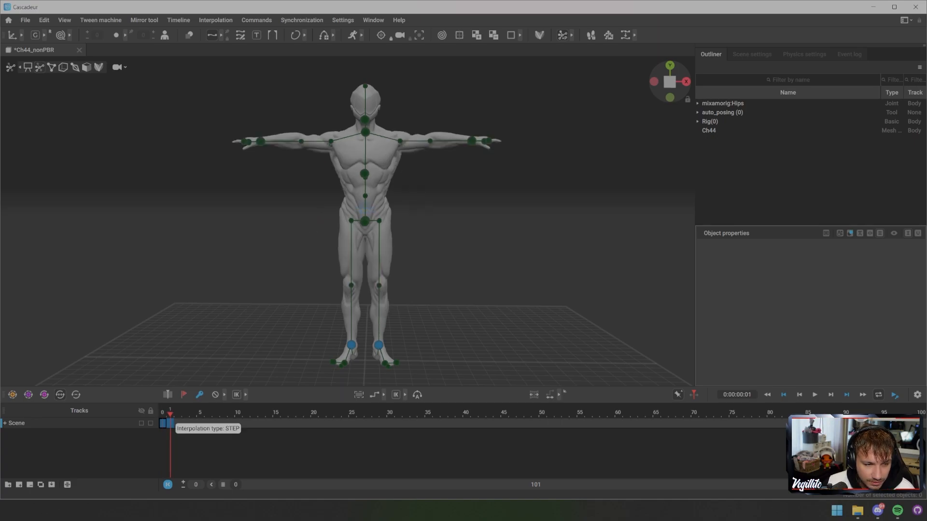
key(Delete)
key(Left)
Try moving the character's left hand controller outward and upward, and undo the move
click(421, 213)
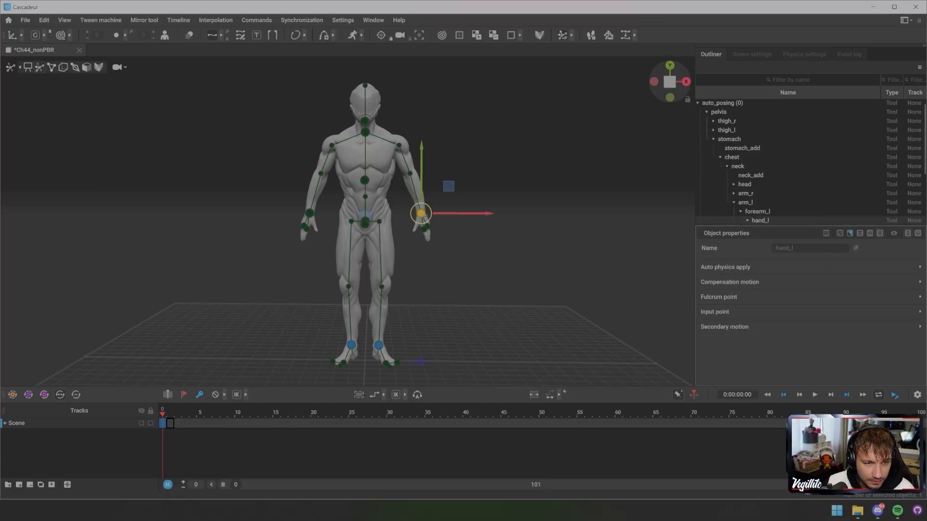
drag(421, 213, 489, 173)
key(ctrl+z)
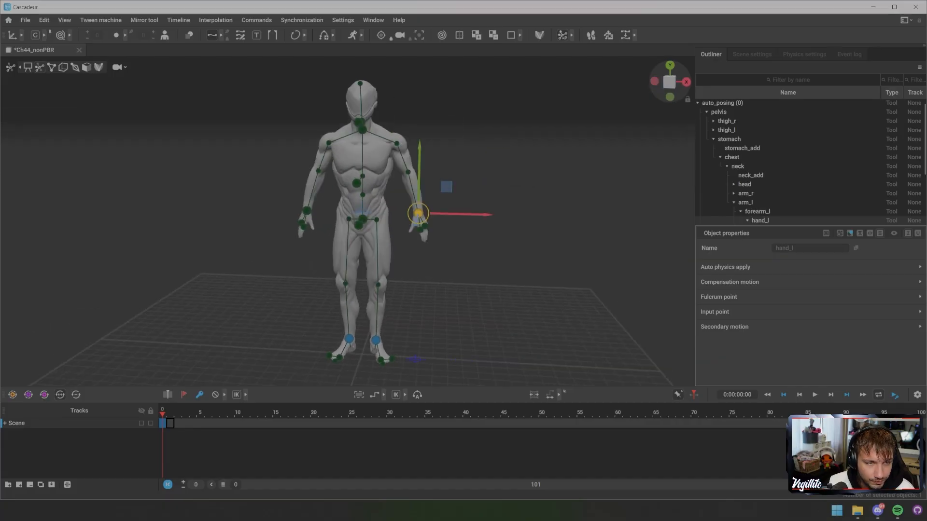
Open the ReloadAnimCrouch001 scene and inspect the crouching rifle character with its point controllers
click(25, 19)
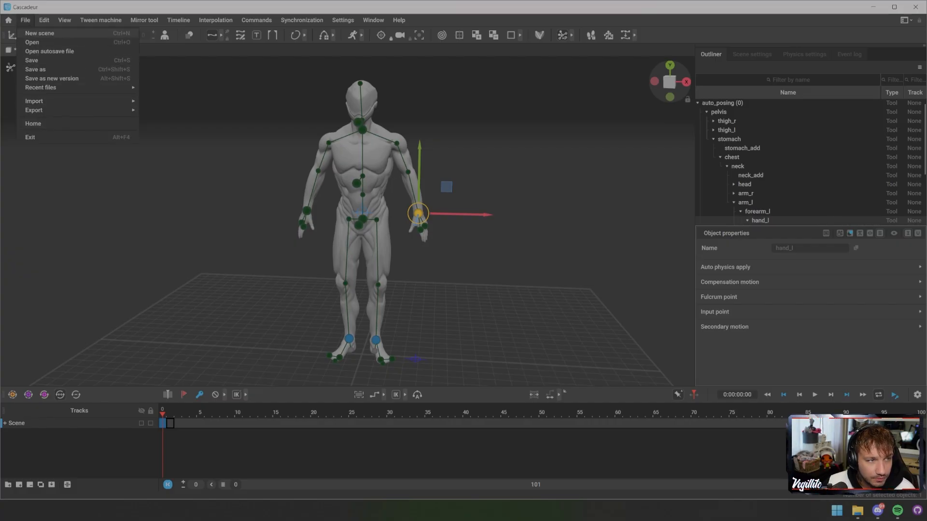
click(232, 145)
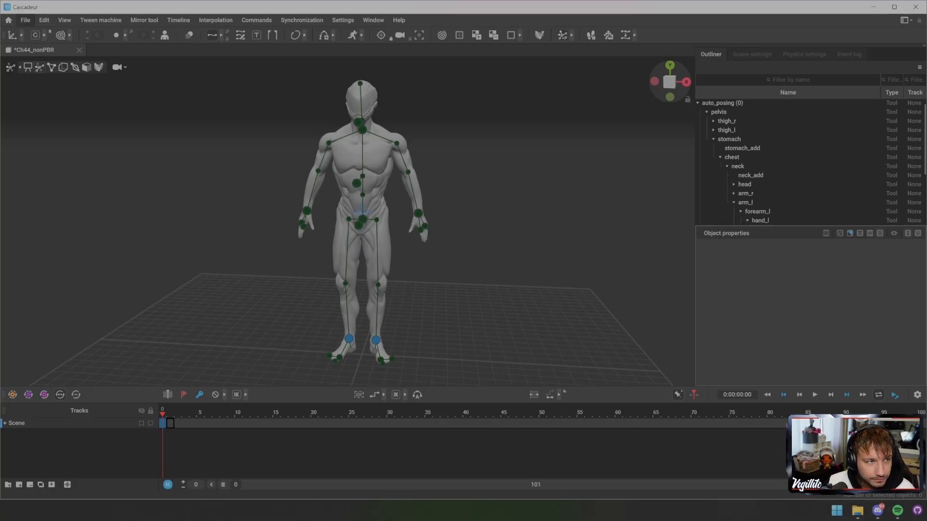
alt+drag(299, 183, 434, 183)
scroll(348, 188, up, 5)
alt+middle_drag(299, 188, 396, 181)
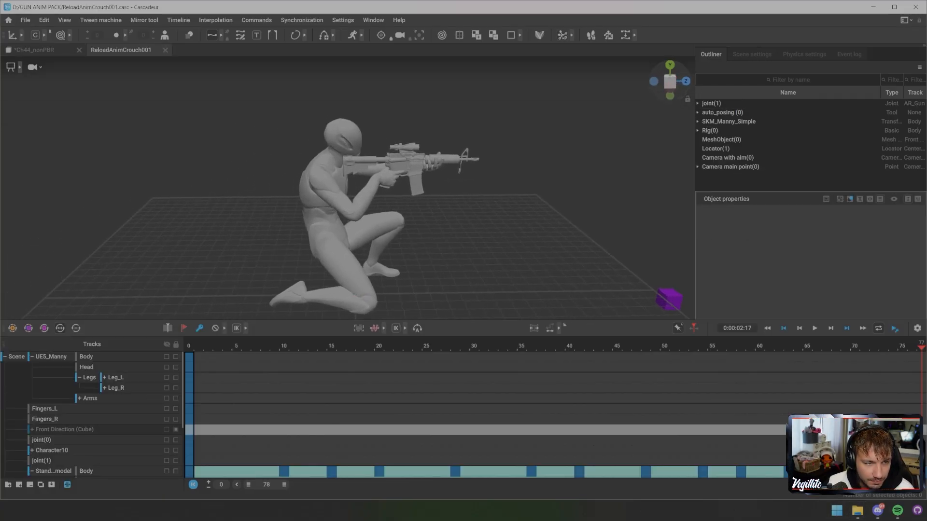
alt+drag(396, 181, 401, 160)
scroll(396, 164, up, 1)
alt+middle_drag(396, 164, 340, 138)
alt+drag(340, 138, 309, 145)
key(p)
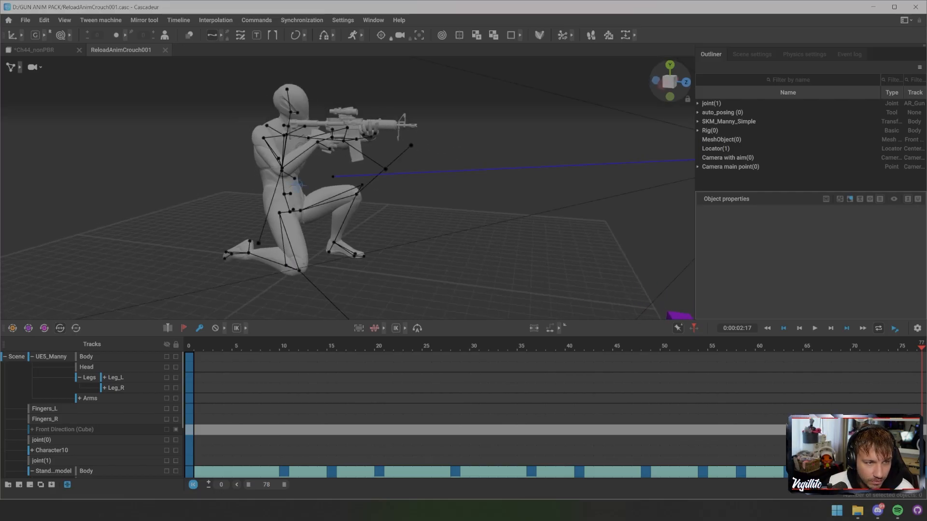
key(p)
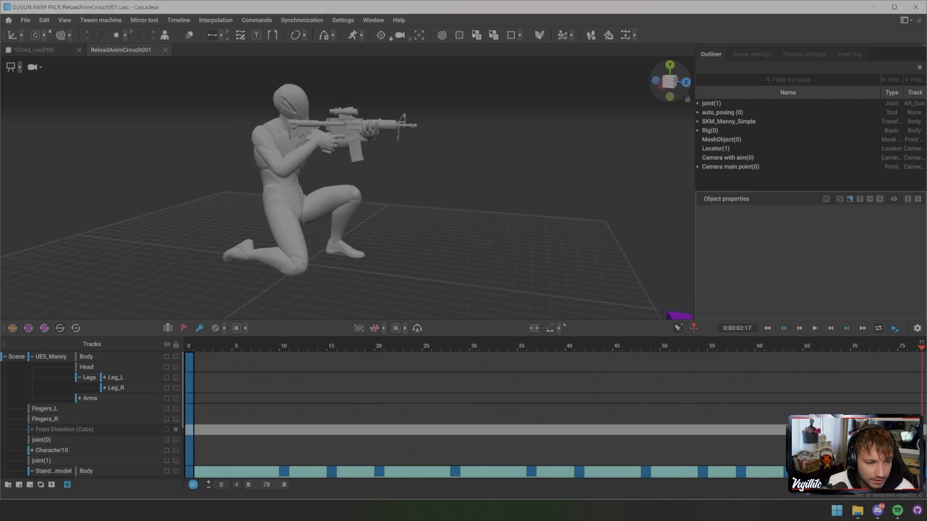
Select the whole animation on the standard model's track group and copy it for retargeting
scroll(91, 415, down, 2)
click(53, 419)
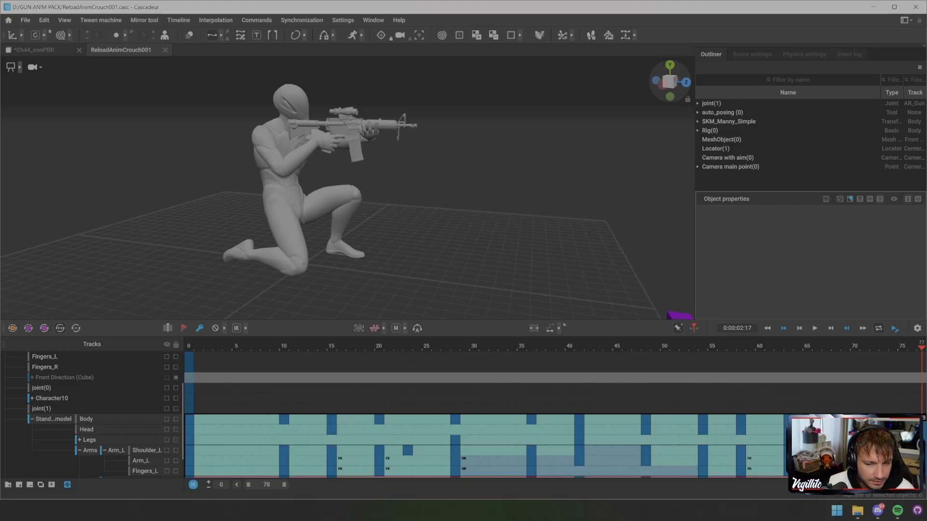
scroll(748, 434, down, 3)
scroll(748, 434, up, 4)
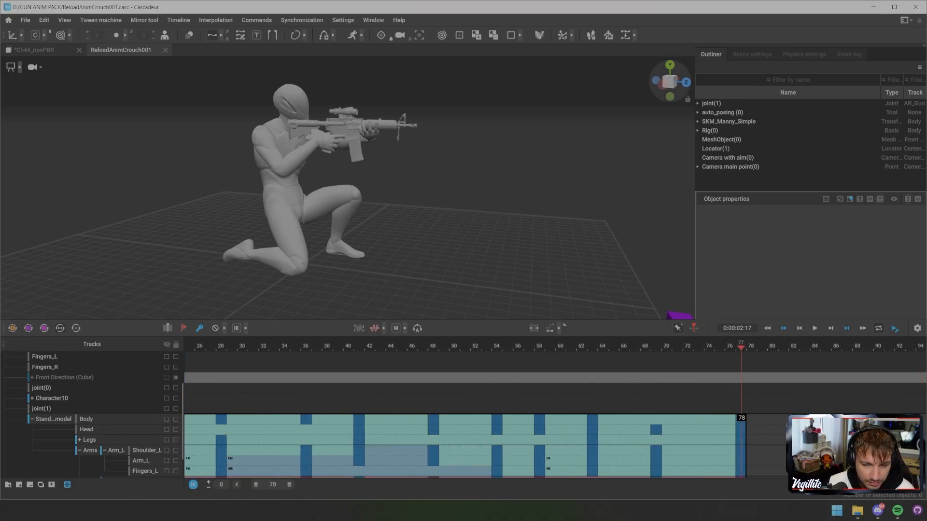
scroll(556, 444, up, 1)
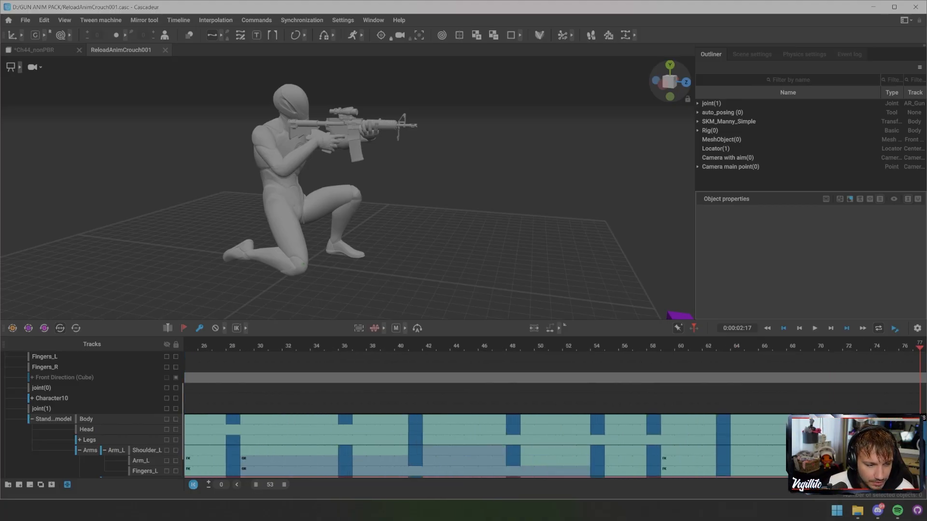
drag(256, 484, 222, 485)
click(44, 20)
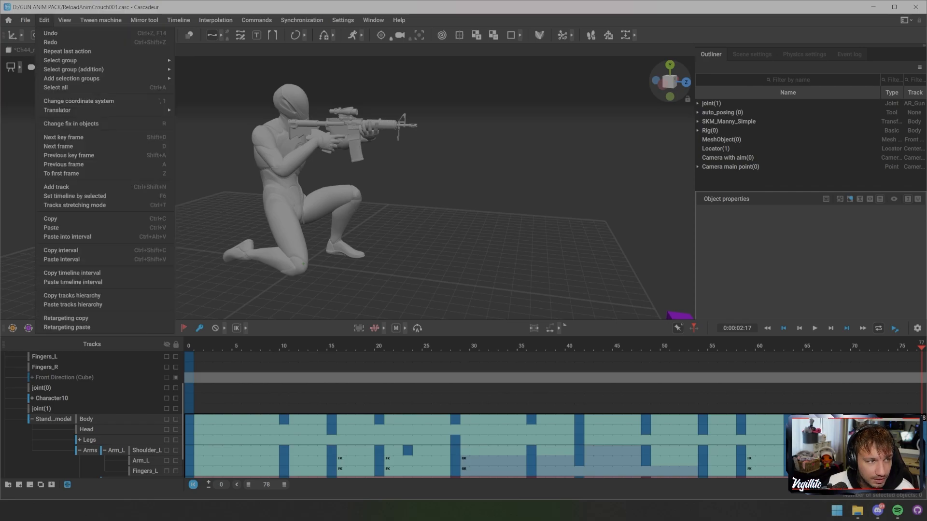
click(63, 318)
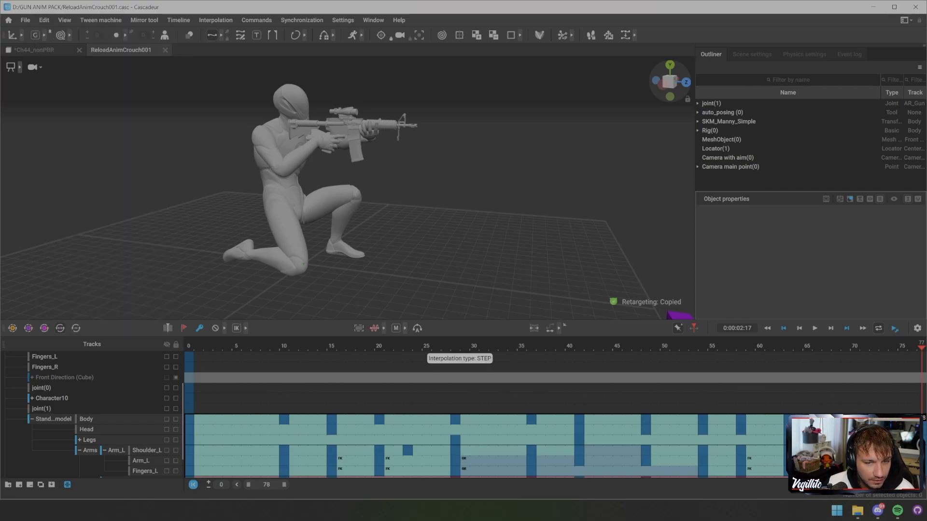
Select the timeline interval in the Ch44_nonPBR scene and paste the retargeted reload animation onto its rig
click(34, 49)
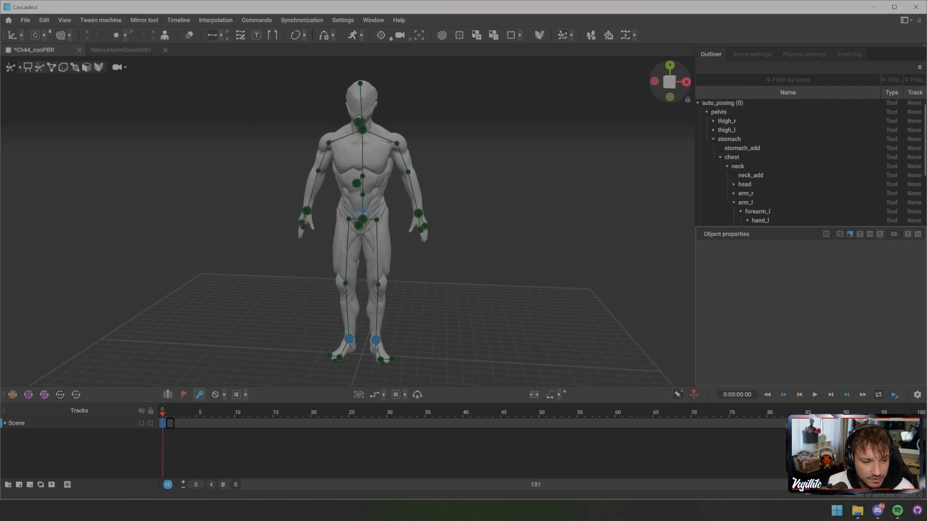
double_click(171, 423)
scroll(171, 423, down, 1)
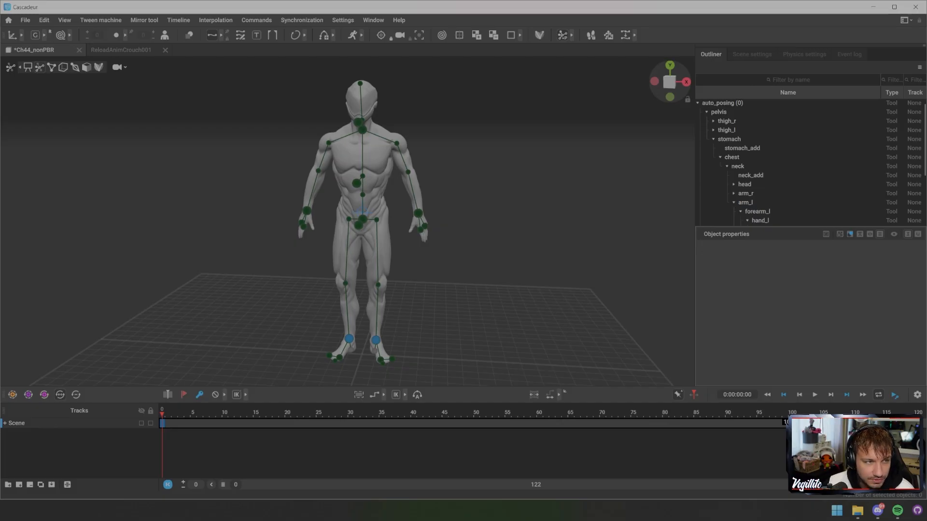
click(121, 50)
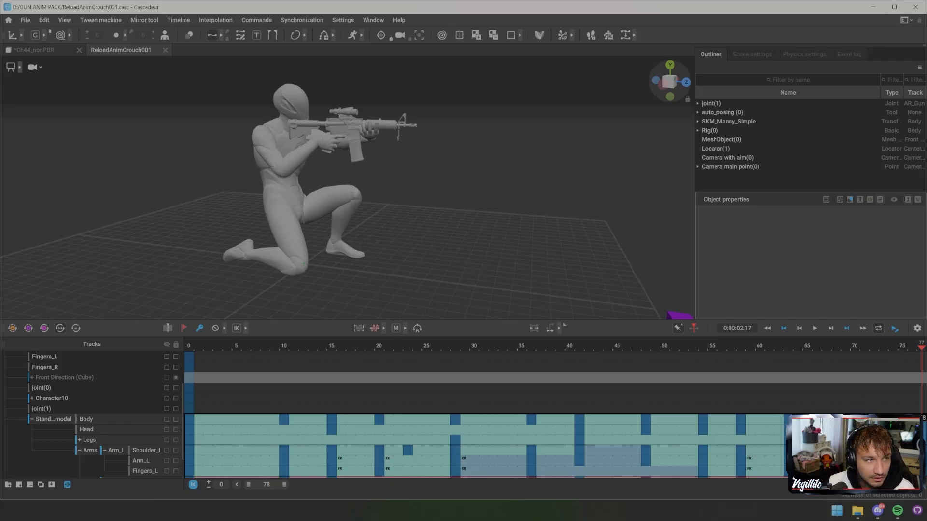
click(35, 50)
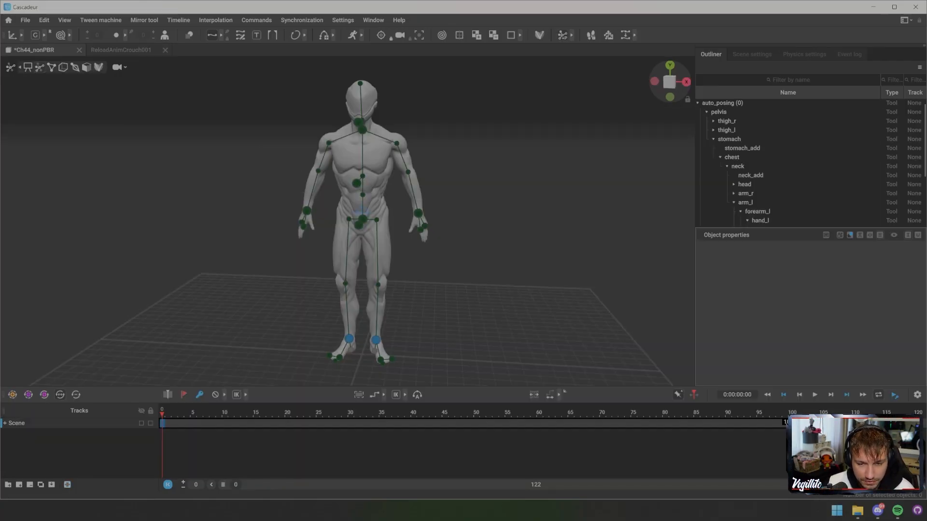
click(44, 20)
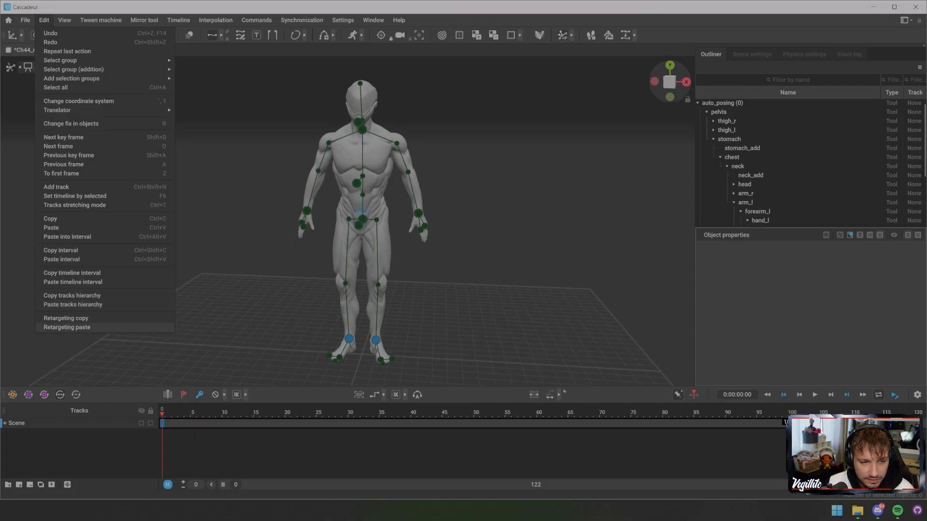
click(67, 327)
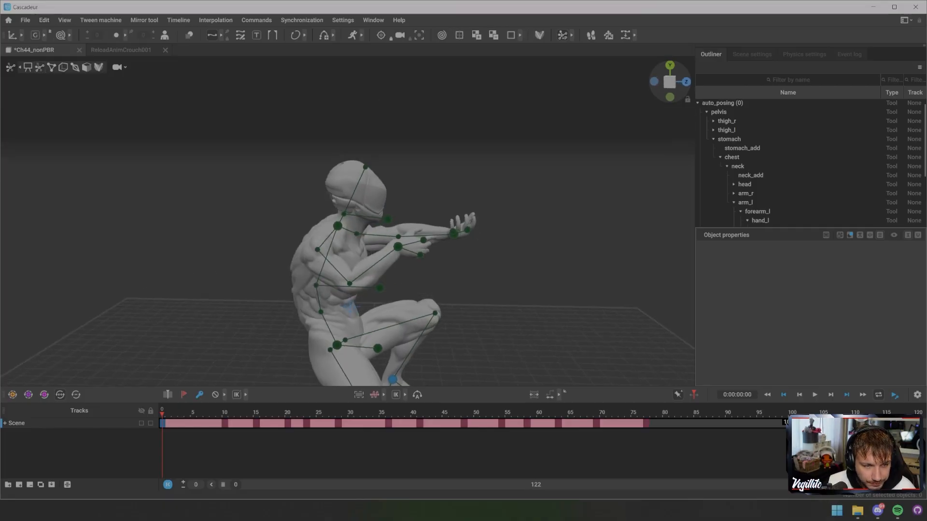
Play the retargeted reload animation on the Ch44_nonPBR character, and scrub back to frame 69
alt+drag(347, 276, 372, 277)
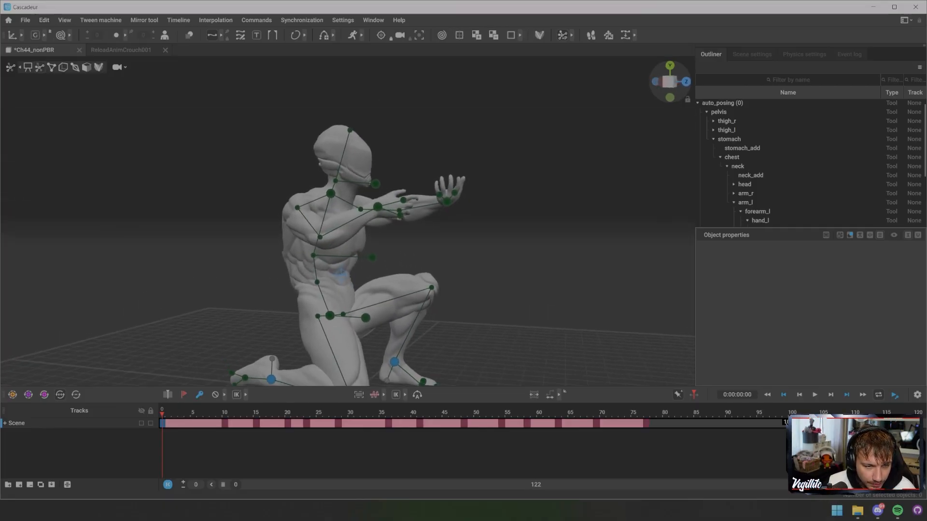
alt+middle_drag(372, 276, 372, 212)
key(space)
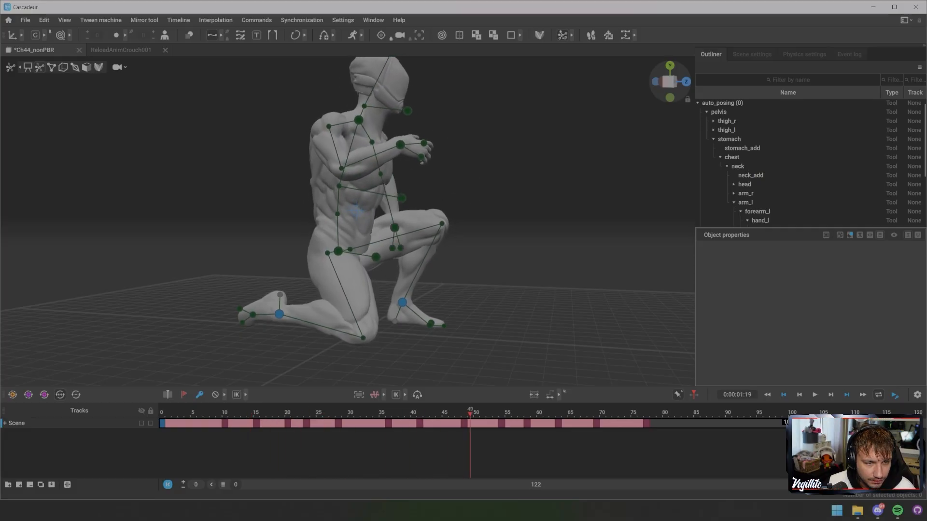
alt+drag(463, 222, 247, 203)
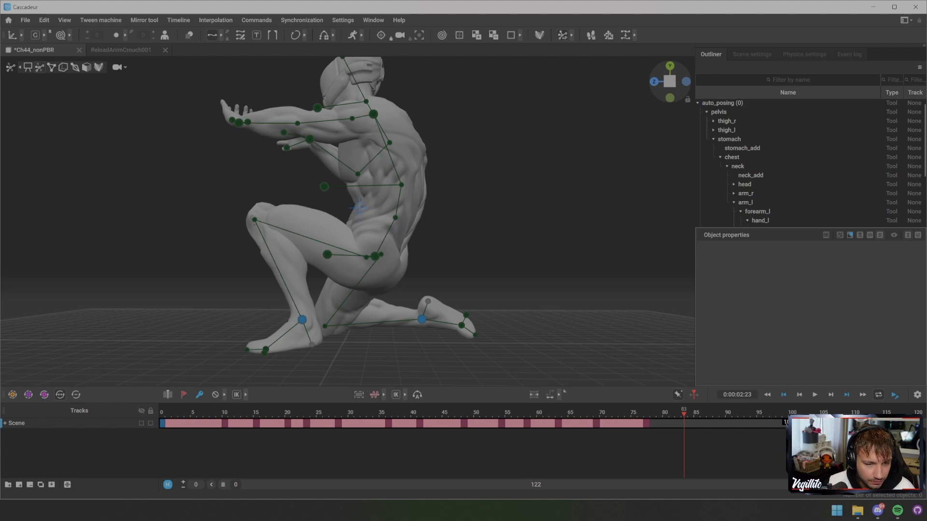
drag(683, 414, 596, 414)
alt+drag(347, 217, 517, 233)
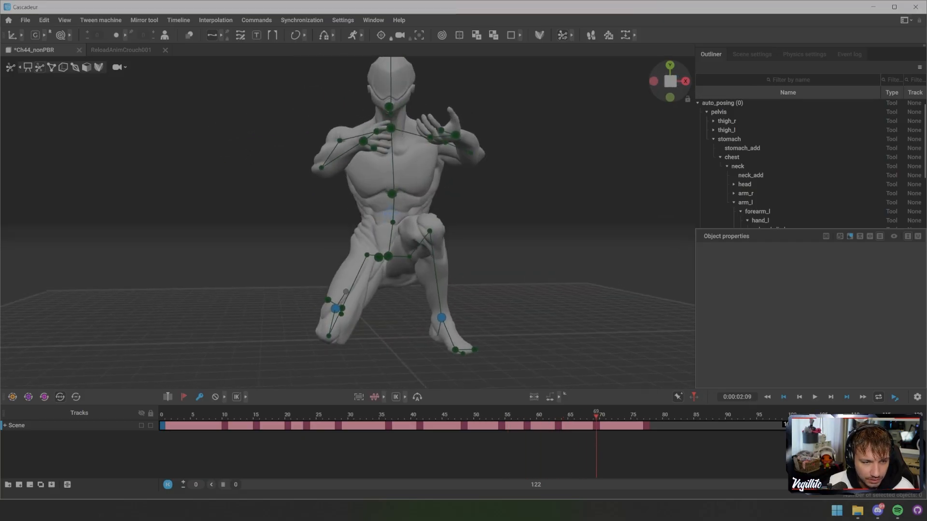
Examine the character's crouching reload pose from several sides, and return the playhead to frame 0
scroll(348, 222, down, 2)
alt+drag(347, 222, 417, 220)
scroll(348, 222, up, 5)
scroll(348, 222, down, 5)
alt+drag(347, 222, 362, 230)
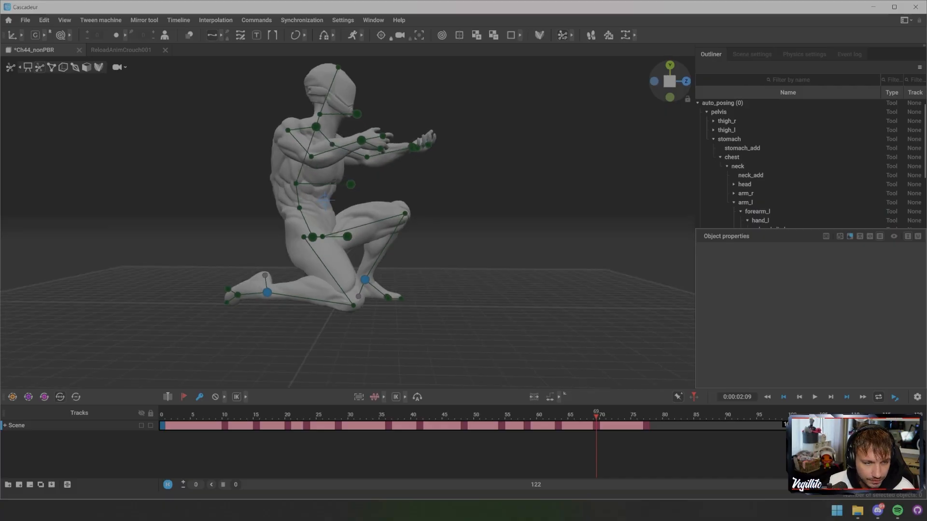
alt+middle_drag(362, 229, 374, 256)
alt+drag(375, 256, 309, 265)
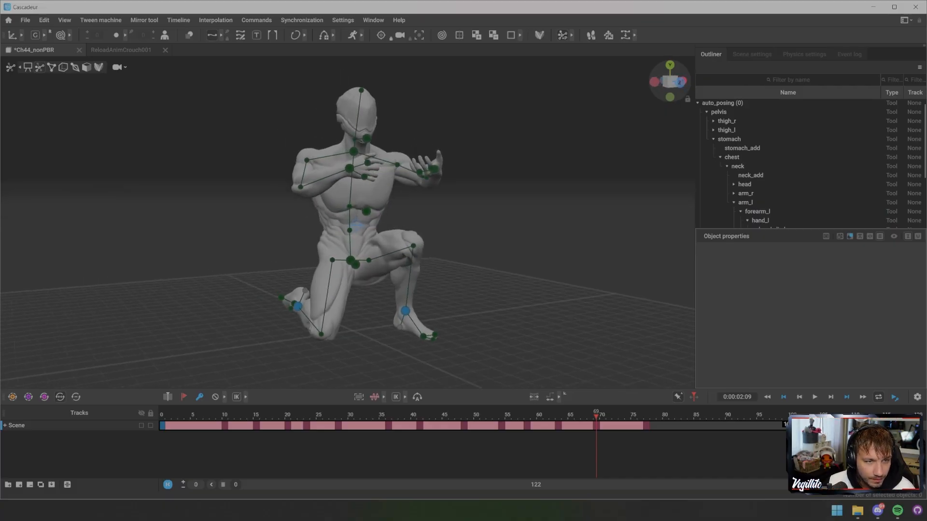
drag(597, 416, 162, 416)
Review the ReloadAnimCrouch001 source scene against Ch44_nonPBR, and open the list of editing commands
click(121, 49)
click(34, 50)
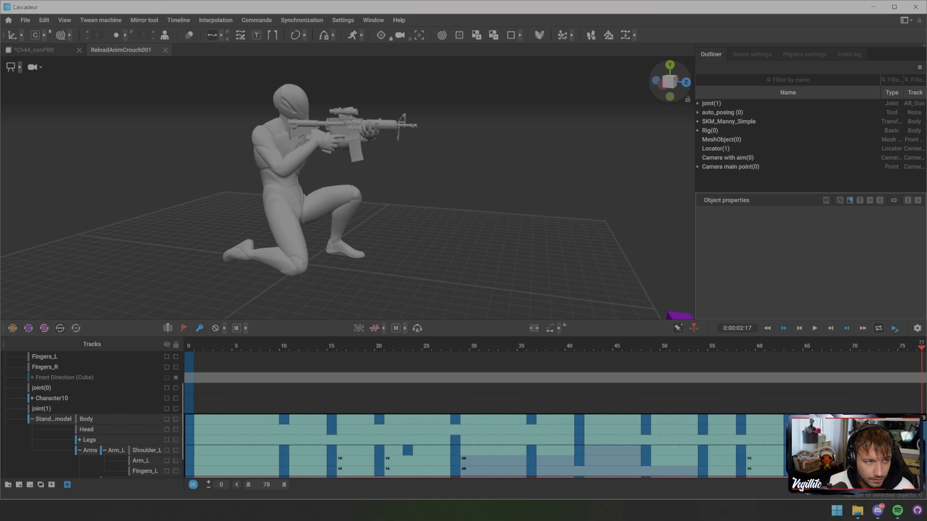
click(44, 20)
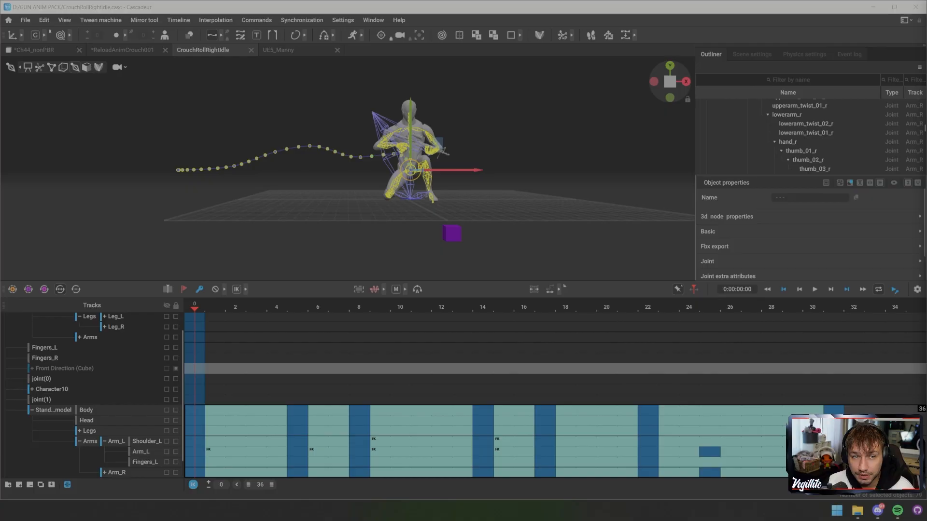
Play the roll animation in the CrouchRollRightIdle scene and view its motion trajectory
alt+drag(415, 169, 362, 196)
alt+middle_drag(362, 195, 271, 167)
mouse_move(270, 167)
alt+mouse_down()
mouse_move(377, 167)
mouse_move(241, 176)
mouse_move(272, 168)
alt+mouse_up()
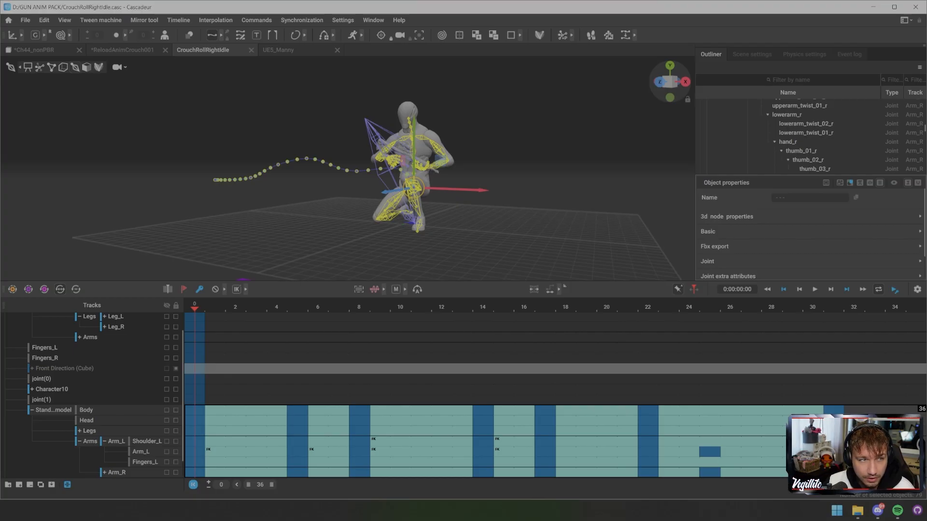
key(space)
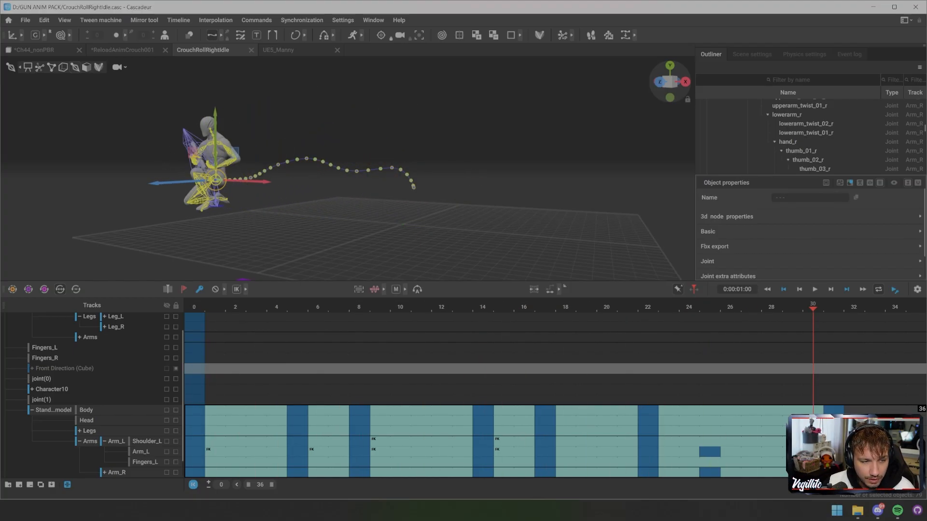
Return to frame 0 in CrouchRollRightIdle, select the character's whole skeleton, and copy its animation for retargeting
click(195, 307)
click(145, 159)
click(86, 67)
click(75, 67)
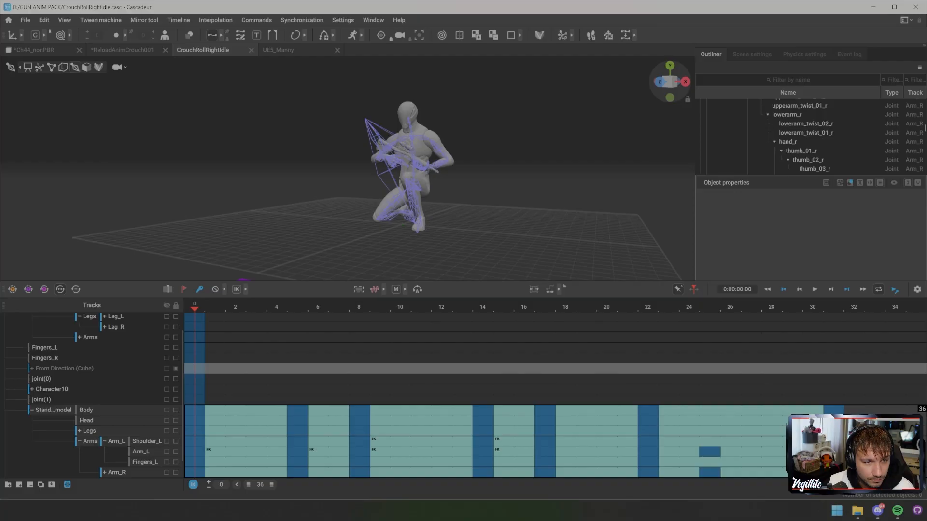
alt+drag(309, 160, 406, 176)
double_click(468, 191)
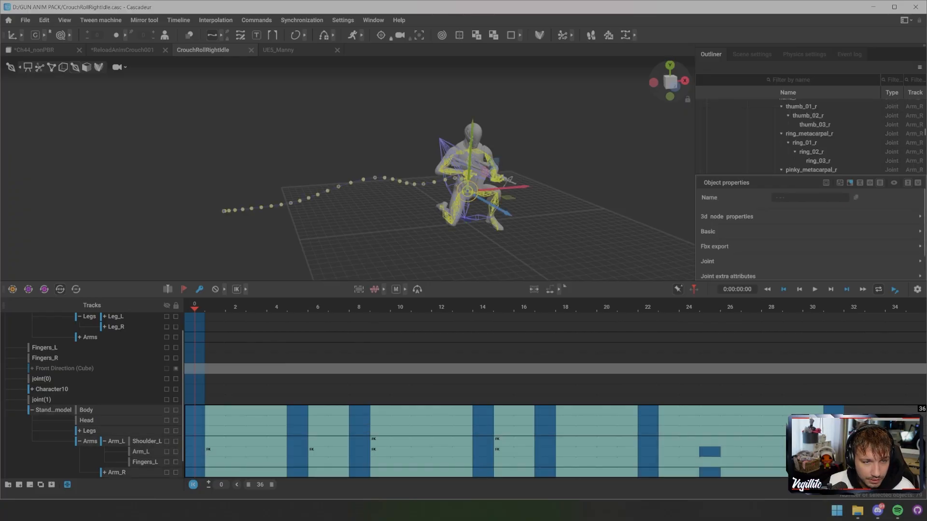
key(ctrl+shift+c)
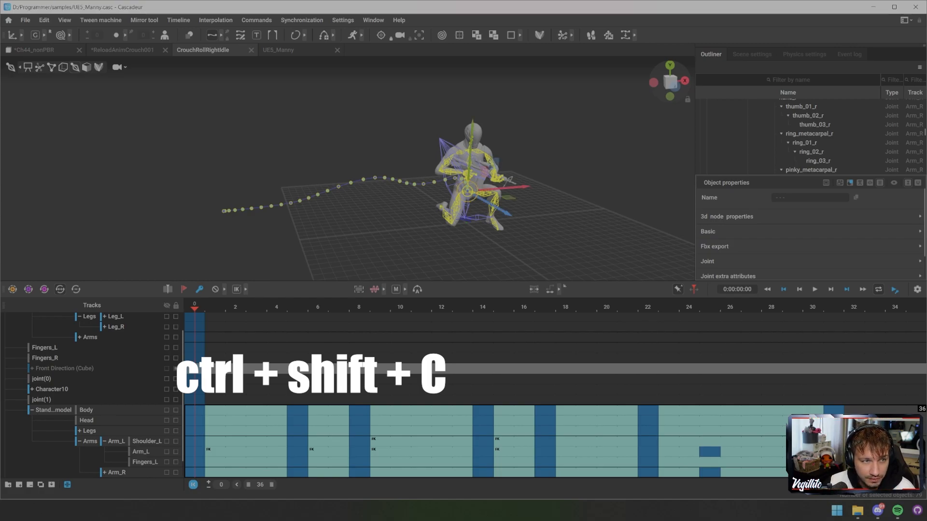
Paste the copied crouch roll animation onto the skeleton in the UE5_Manny scene and play it back
click(279, 50)
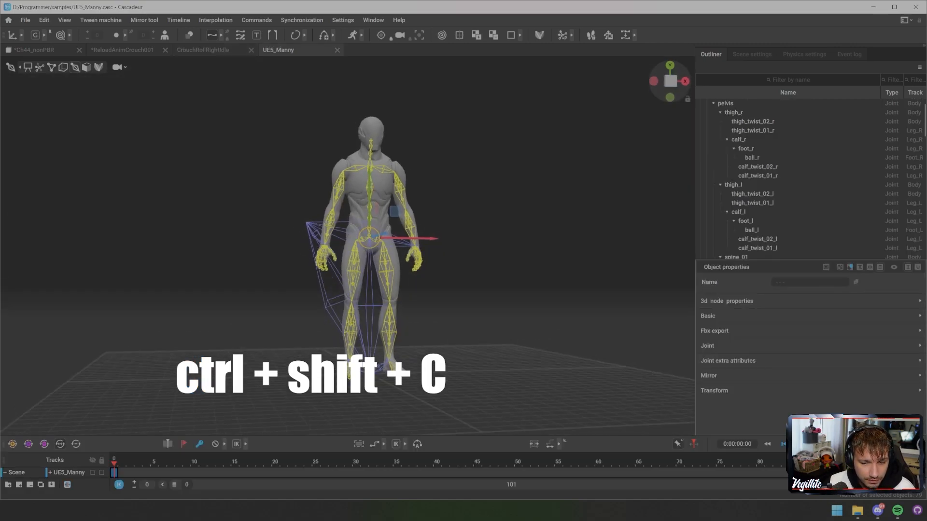
alt+drag(371, 271, 373, 242)
click(203, 50)
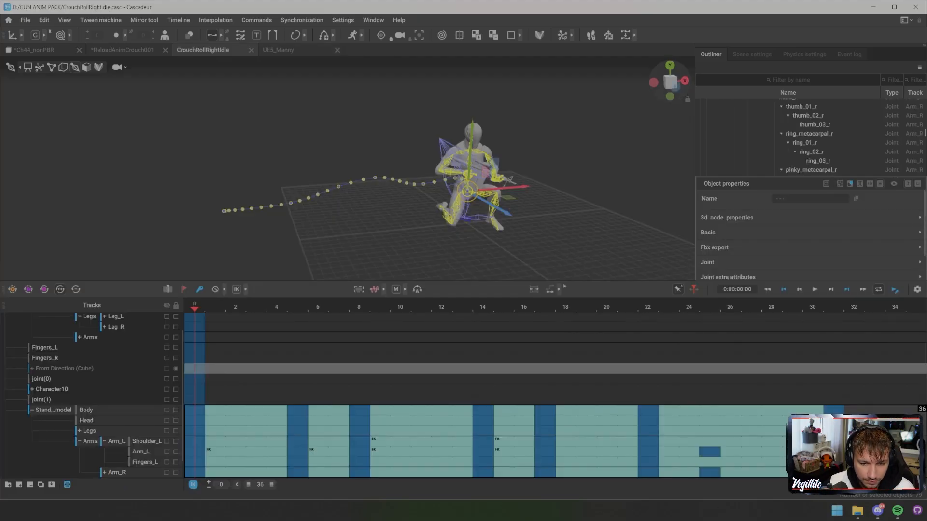
click(279, 50)
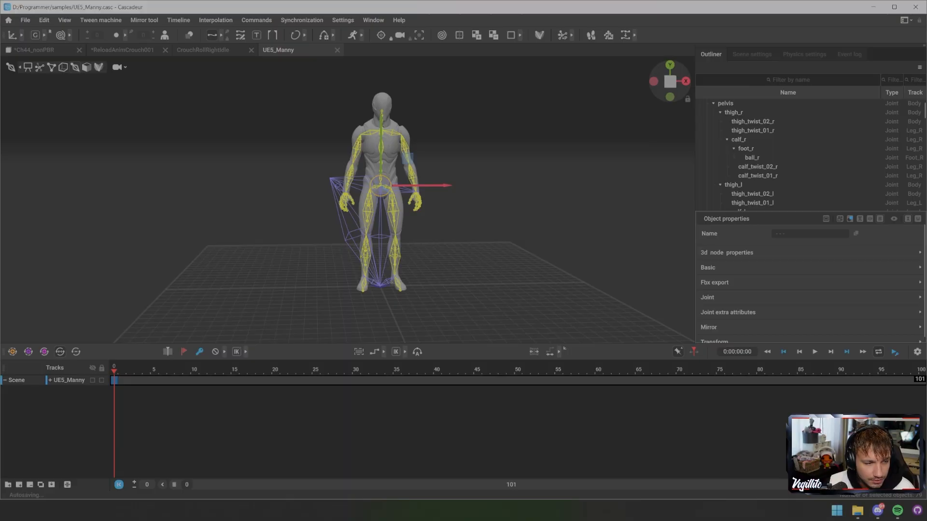
key(ctrl+shift+v)
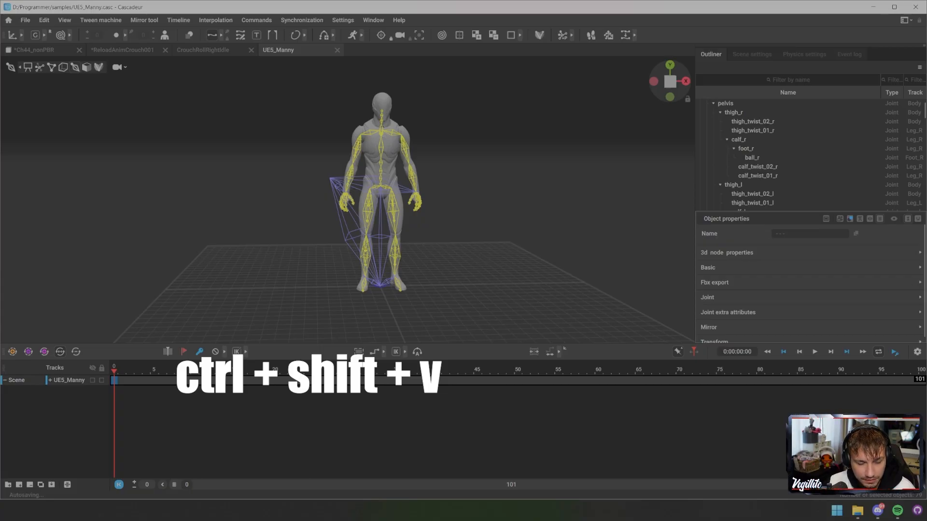
key(space)
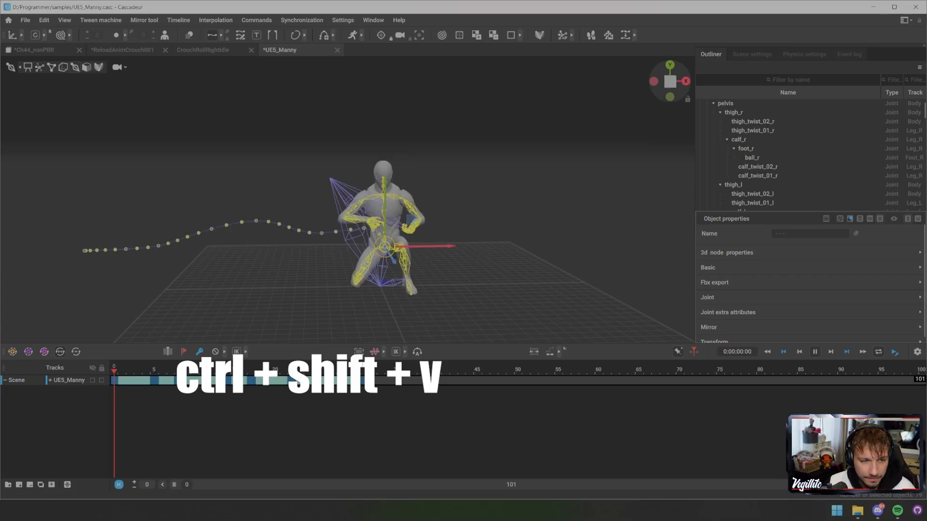
key(space)
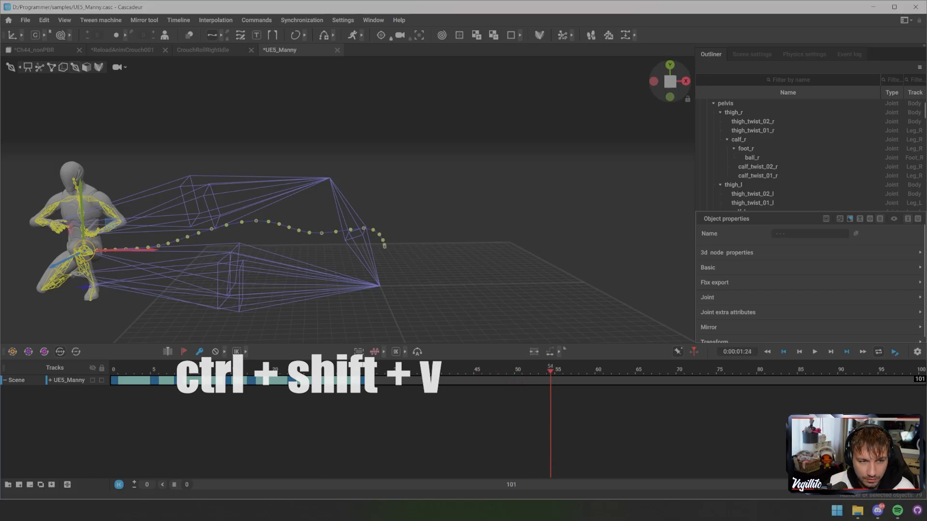
alt+drag(338, 193, 405, 191)
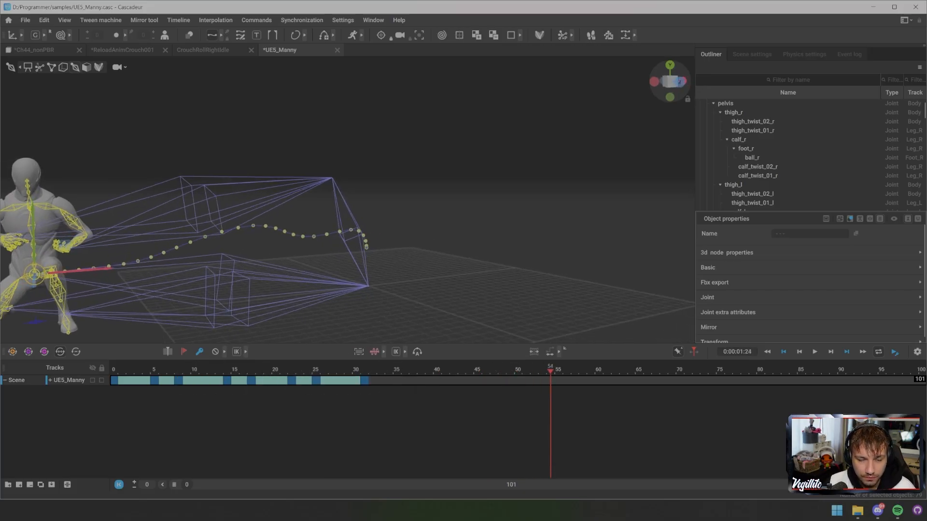
Examine the Ch44_nonPBR scene's rig hierarchy, crouching pose and available editing commands
click(34, 50)
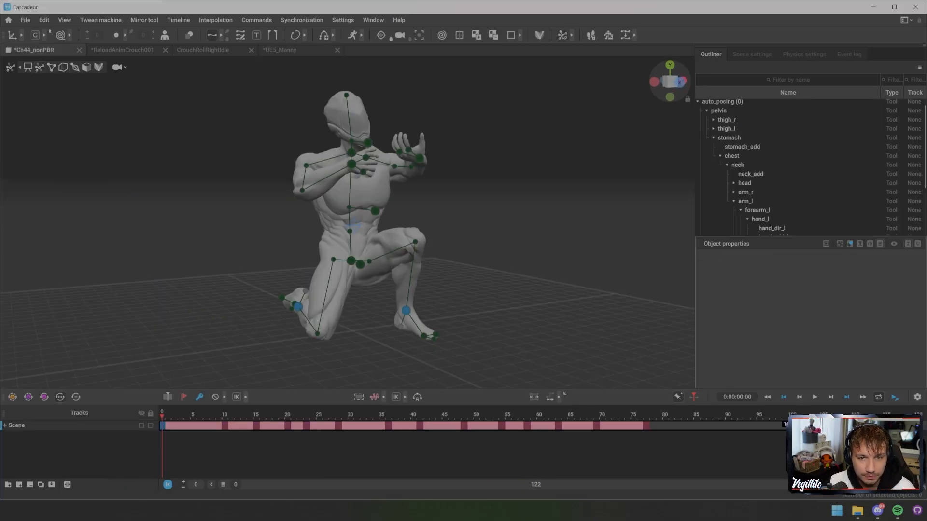
scroll(787, 167, down, 3)
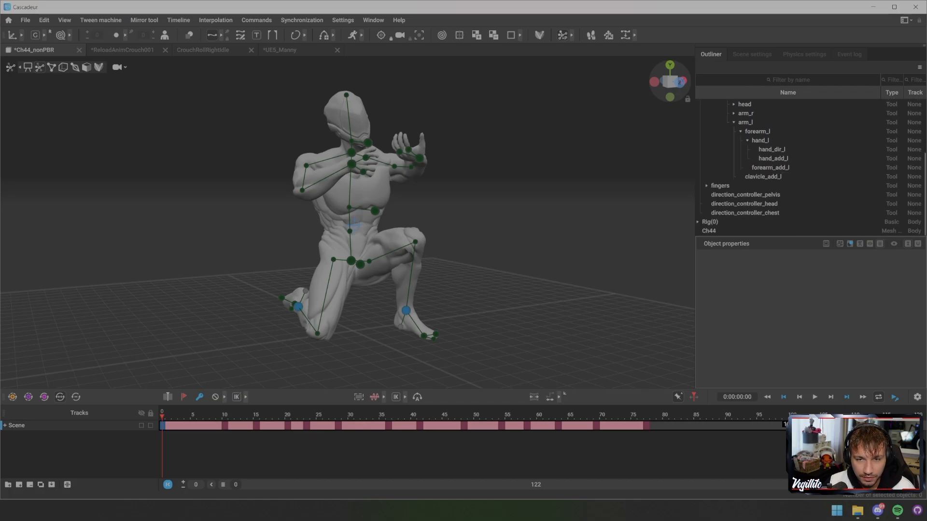
scroll(811, 167, up, 2)
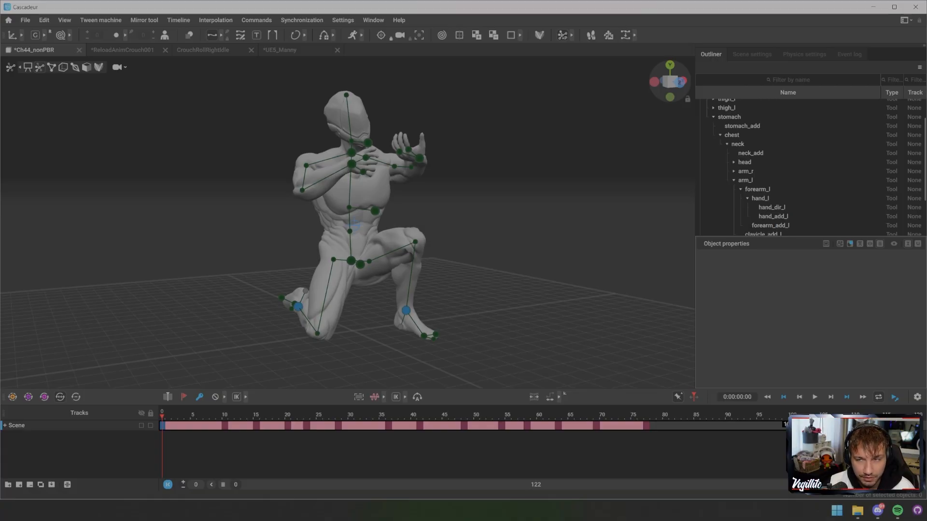
scroll(787, 167, down, 2)
scroll(811, 166, up, 3)
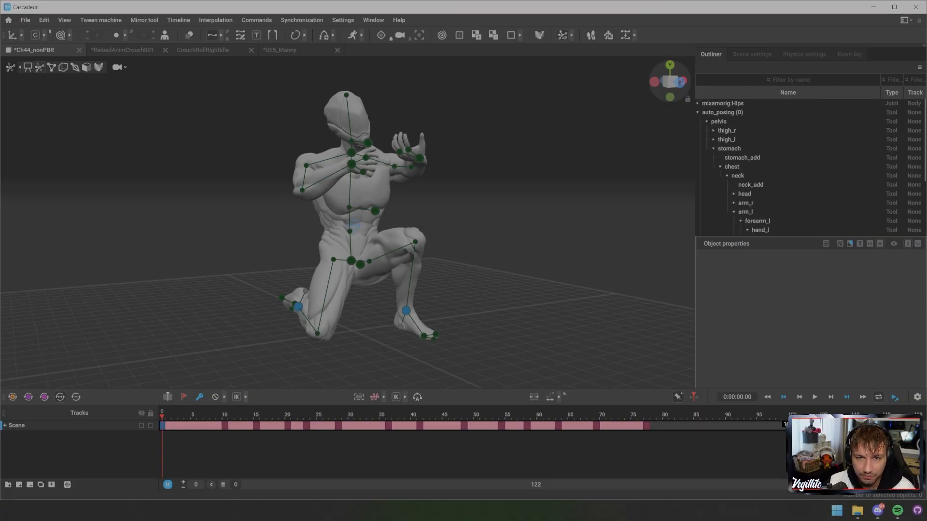
mouse_move(435, 217)
alt+mouse_down()
mouse_move(270, 217)
mouse_move(434, 218)
alt+mouse_up()
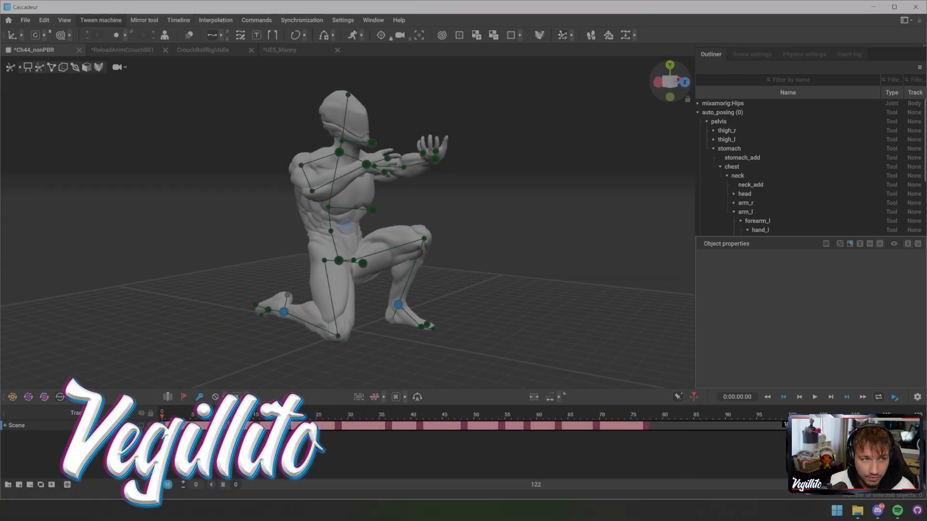
click(44, 19)
click(66, 319)
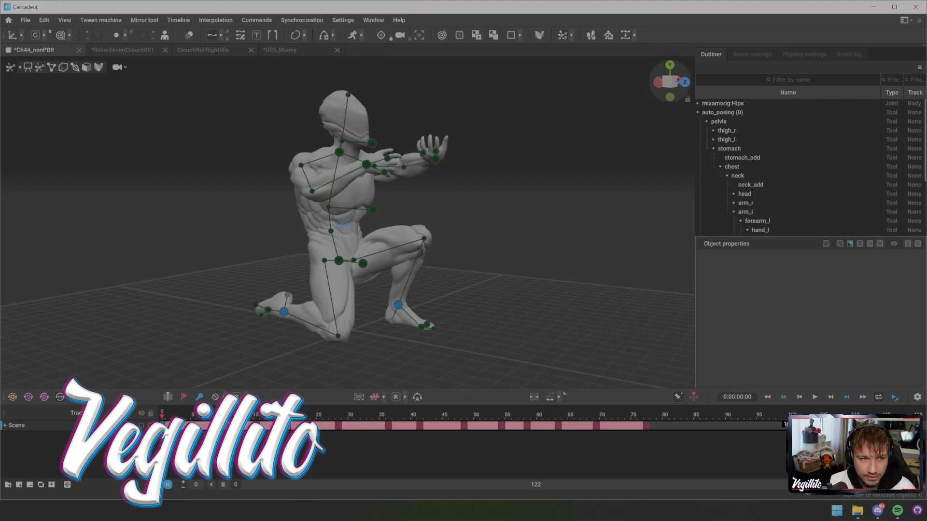
Move the UE5_Manny playhead to frame 38, clear the skeleton selection, and inspect the retargeted pose
click(280, 50)
alt+middle_drag(337, 222, 423, 207)
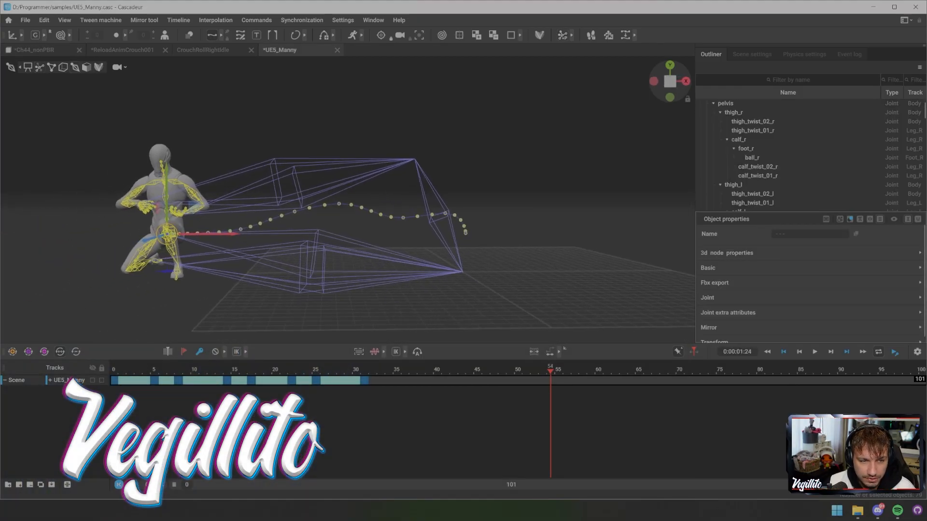
drag(550, 370, 421, 370)
click(434, 304)
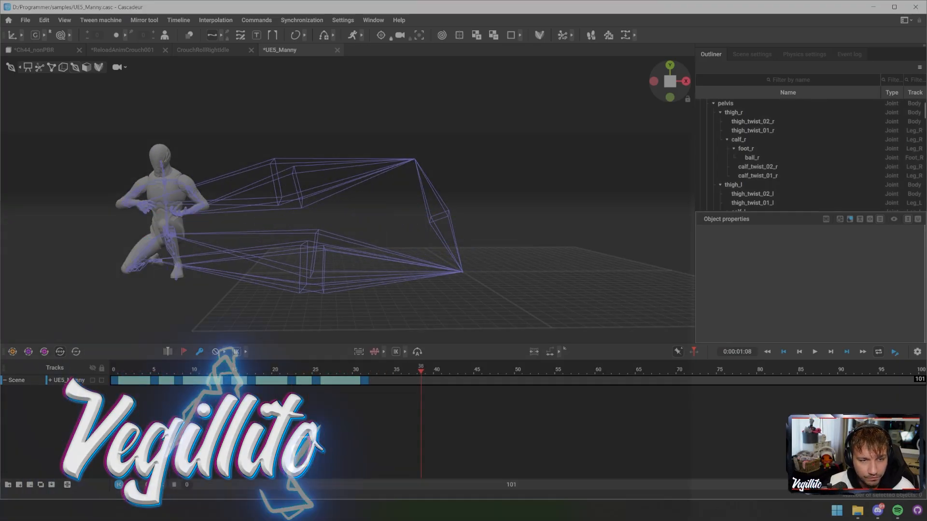
alt+drag(435, 304, 498, 305)
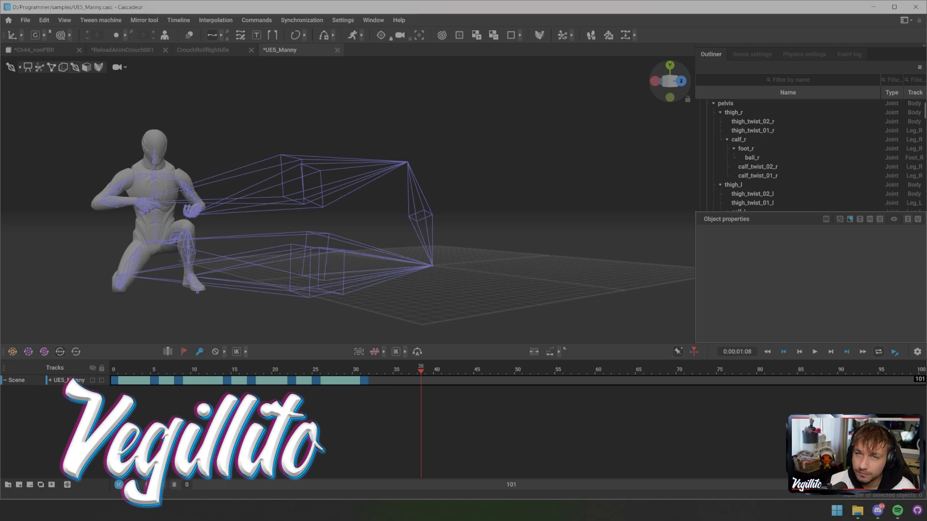